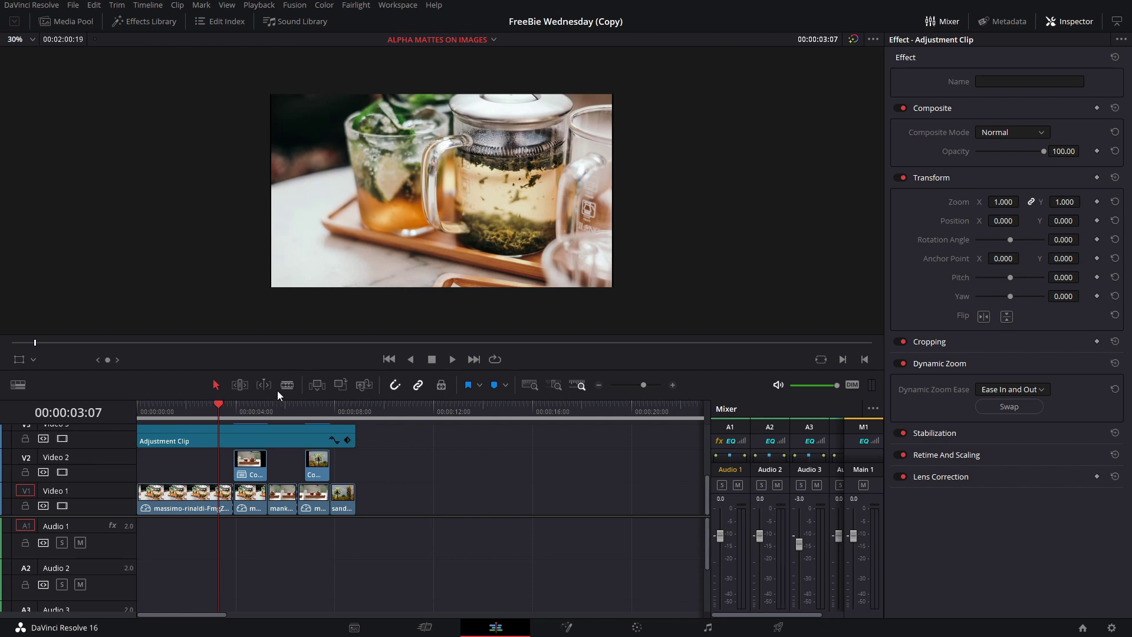
Delete the extra last clip from Video 1.
left_click(479, 469)
left_click(347, 494)
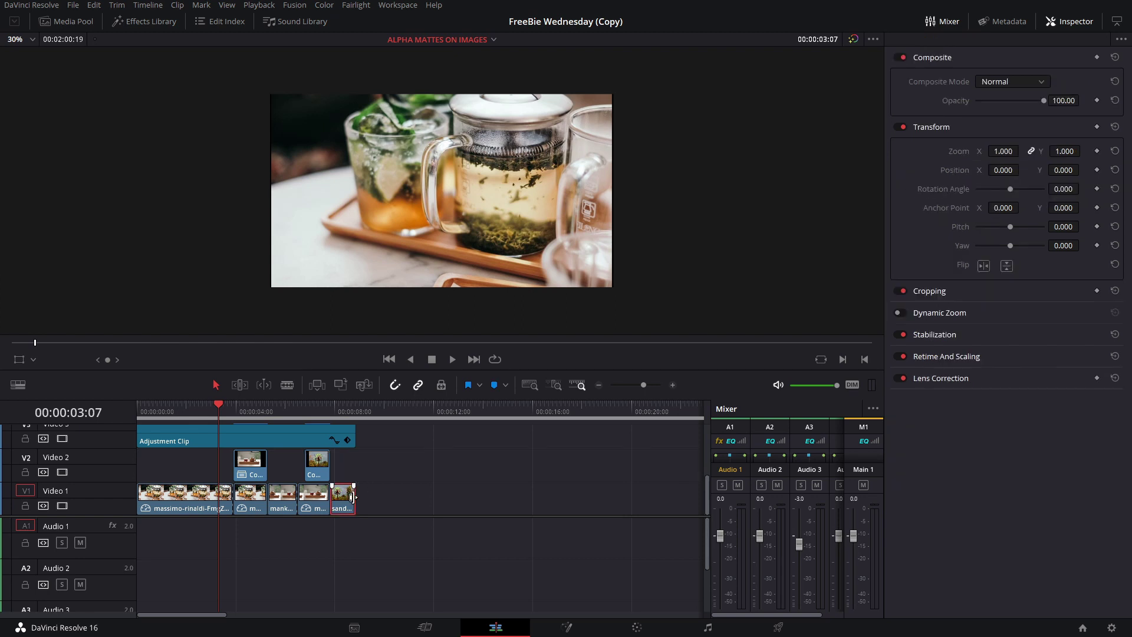
left_click_drag(341, 505, 479, 504)
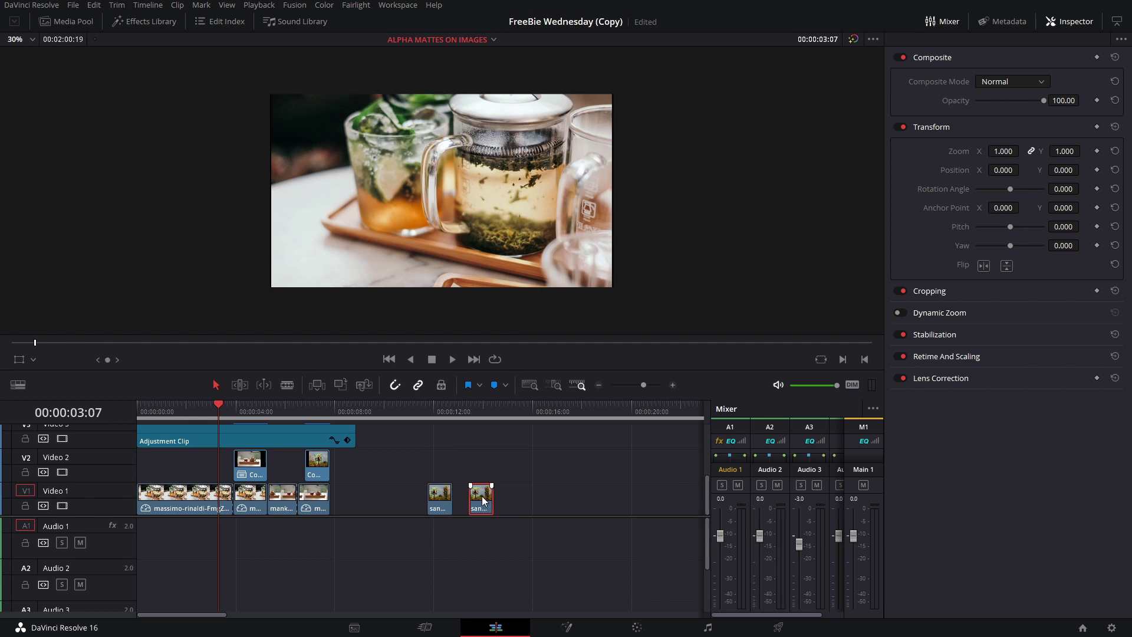
key("Delete")
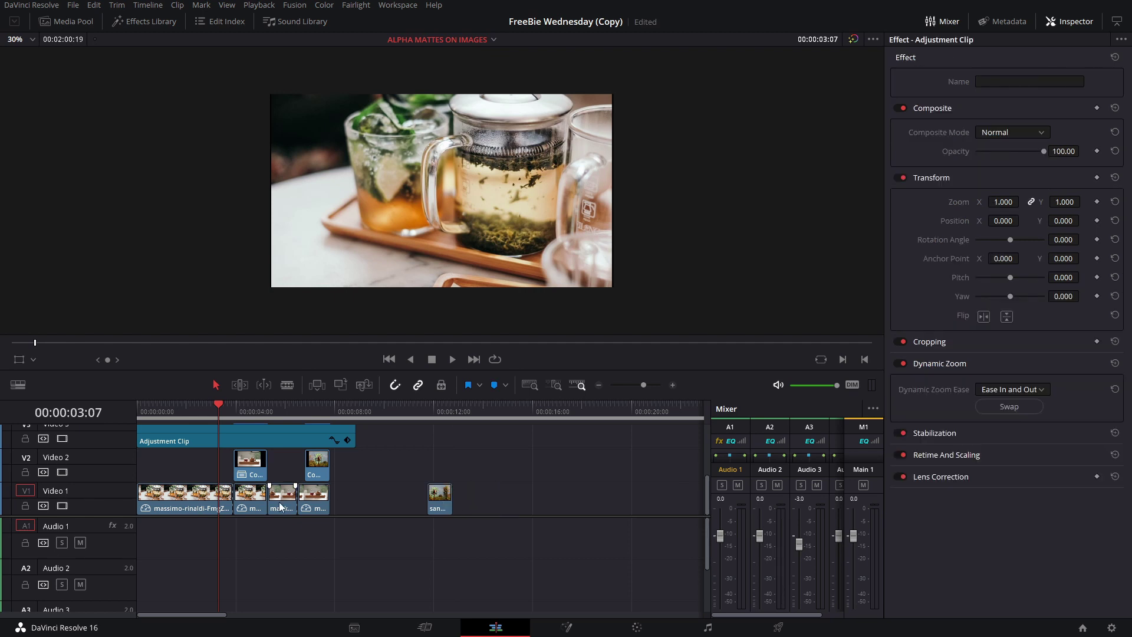
Copy the massimo-rinaldi tea clip later on Video 1 and move the windmill still to Video 2.
left_click(214, 500)
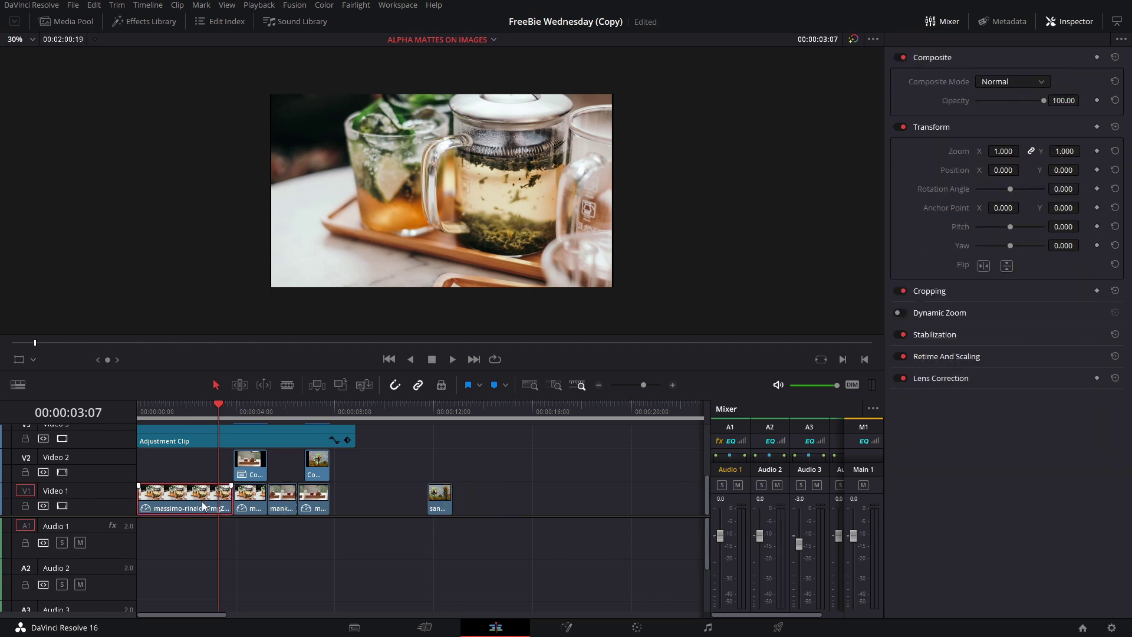
left_click_drag(202, 501, 528, 504)
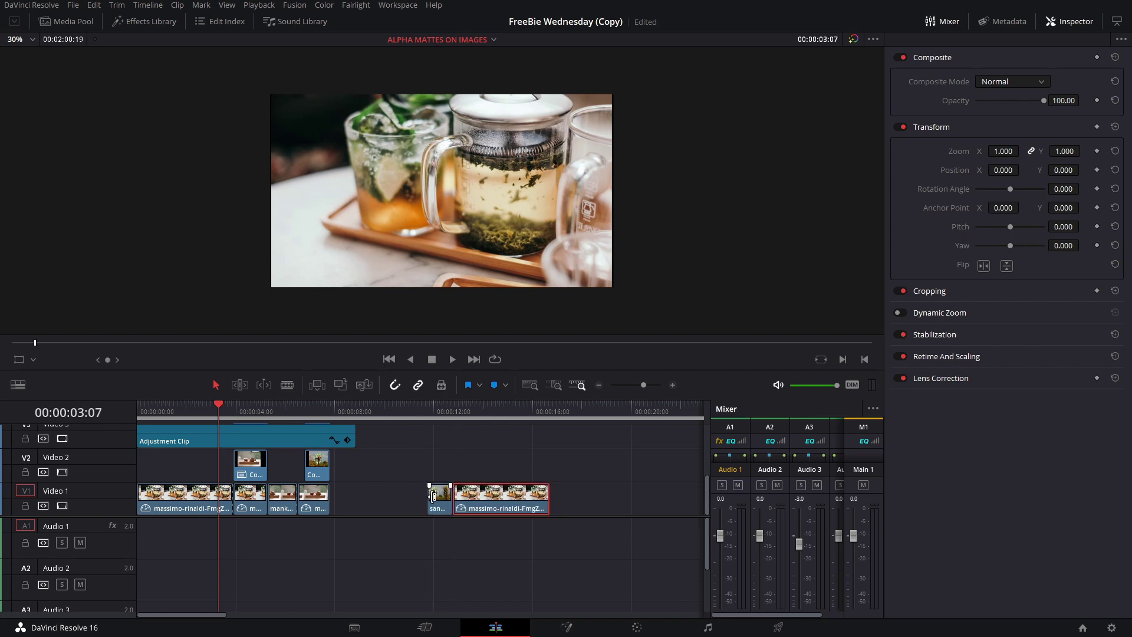
left_click_drag(433, 496, 623, 466)
Trim the windmill clip on Video 2 short and park the playhead on it.
key("t")
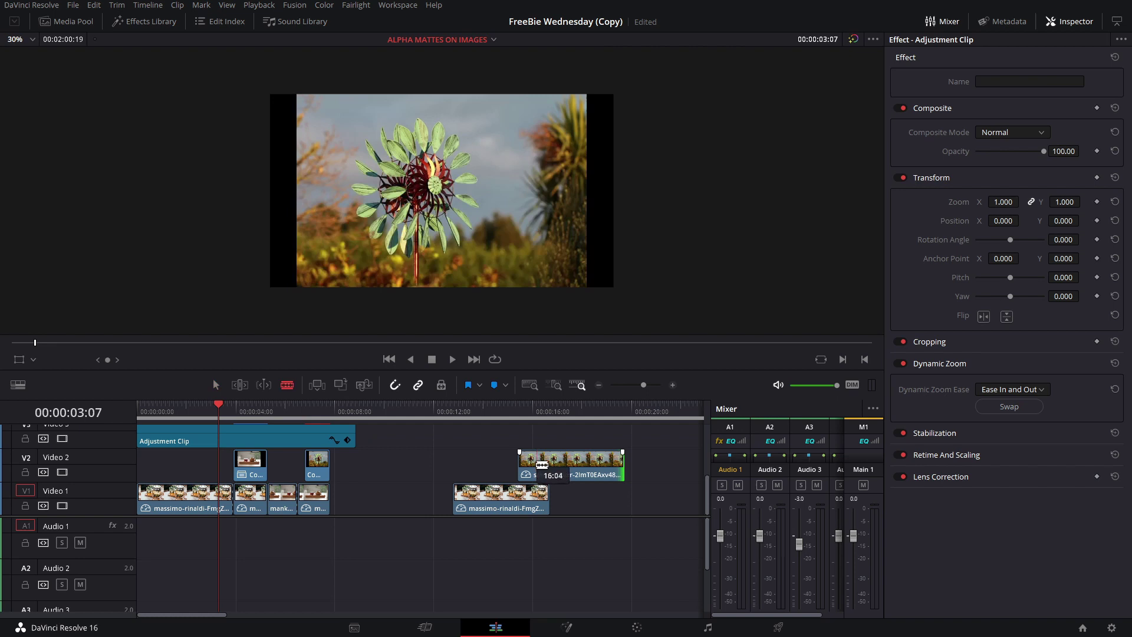
left_click_drag(541, 465, 547, 465)
key("ctrl+z")
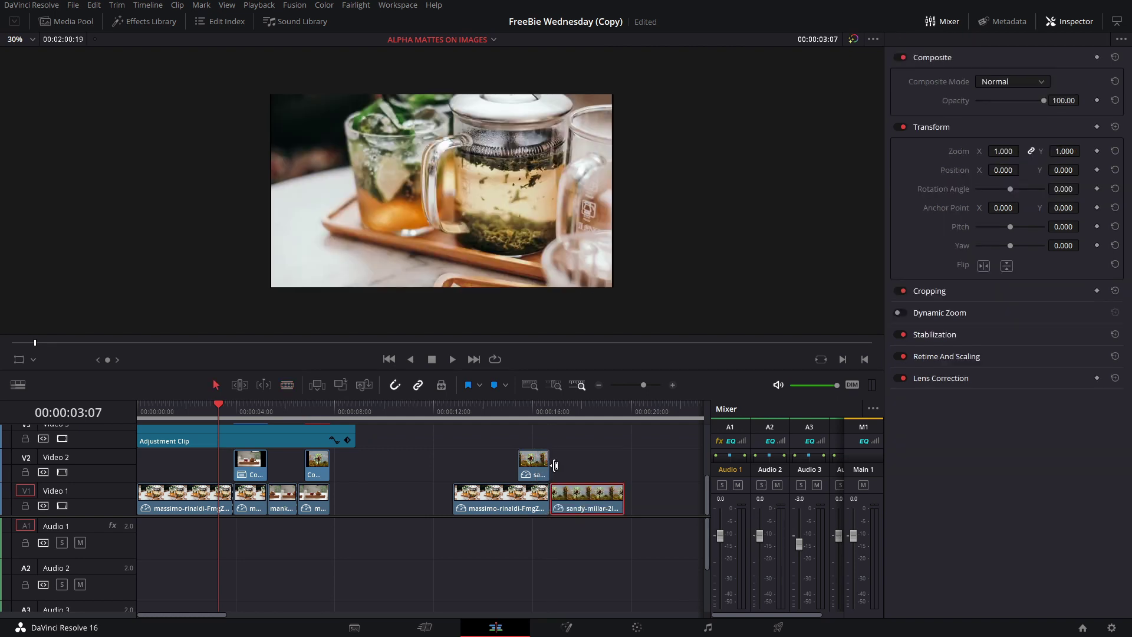
left_click(534, 466)
left_click(533, 413)
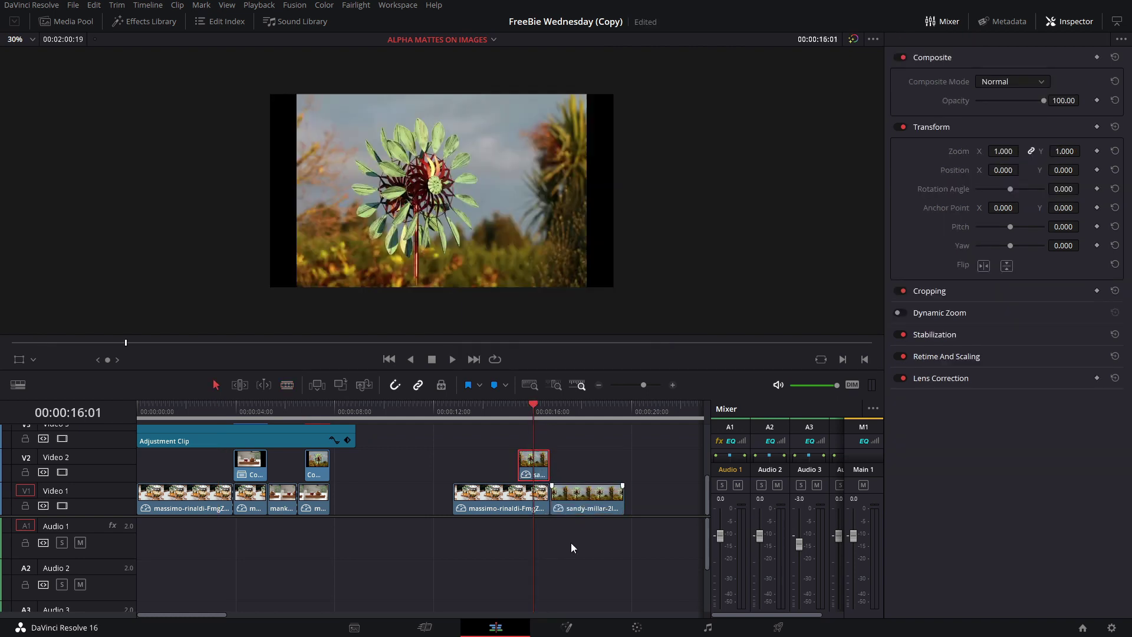
On the Color page, add the Elegant (12).mov matte to the node graph.
left_click(638, 626)
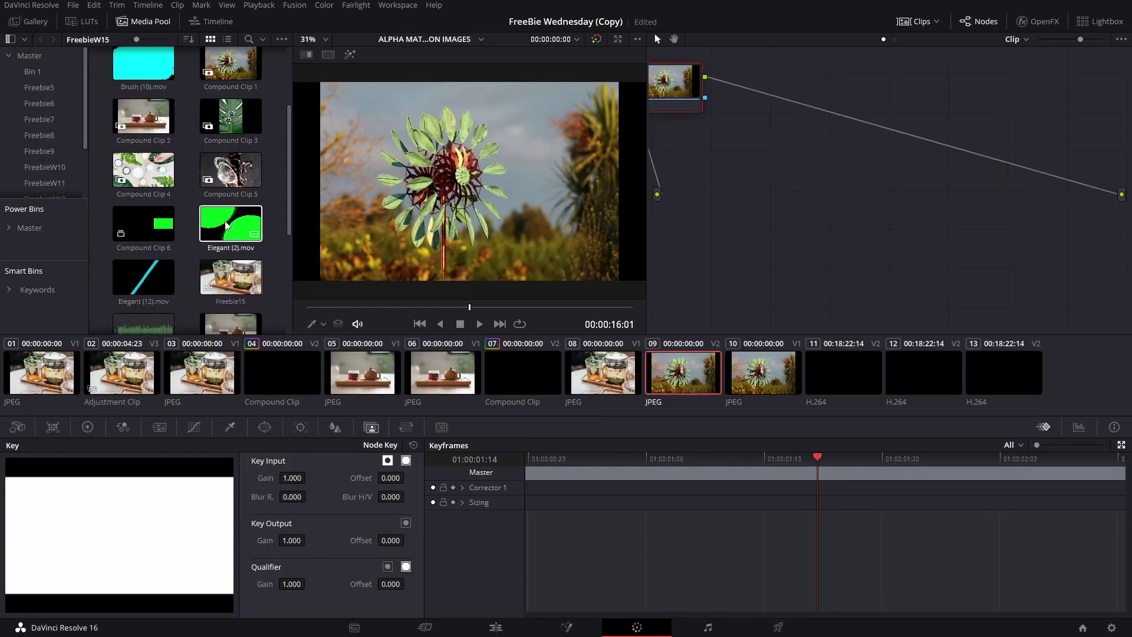
left_click_drag(143, 276, 719, 224)
left_click(131, 22)
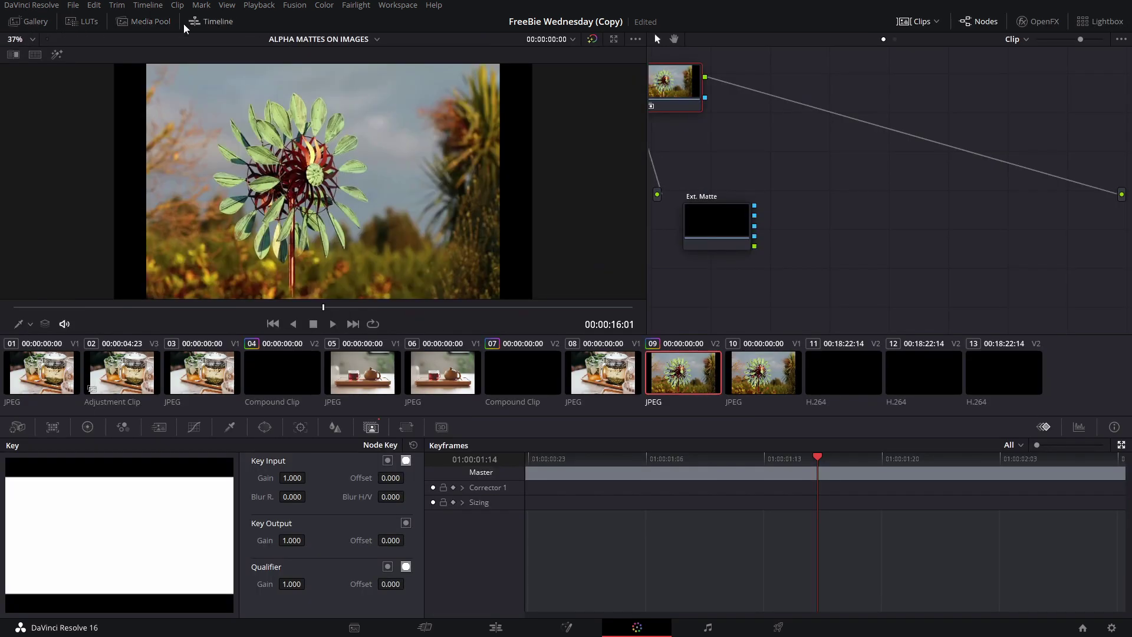
left_click_drag(676, 105, 755, 211)
Add an alpha output, feed node 01's key into it, and preview the transparency.
right_click(837, 140)
left_click(862, 203)
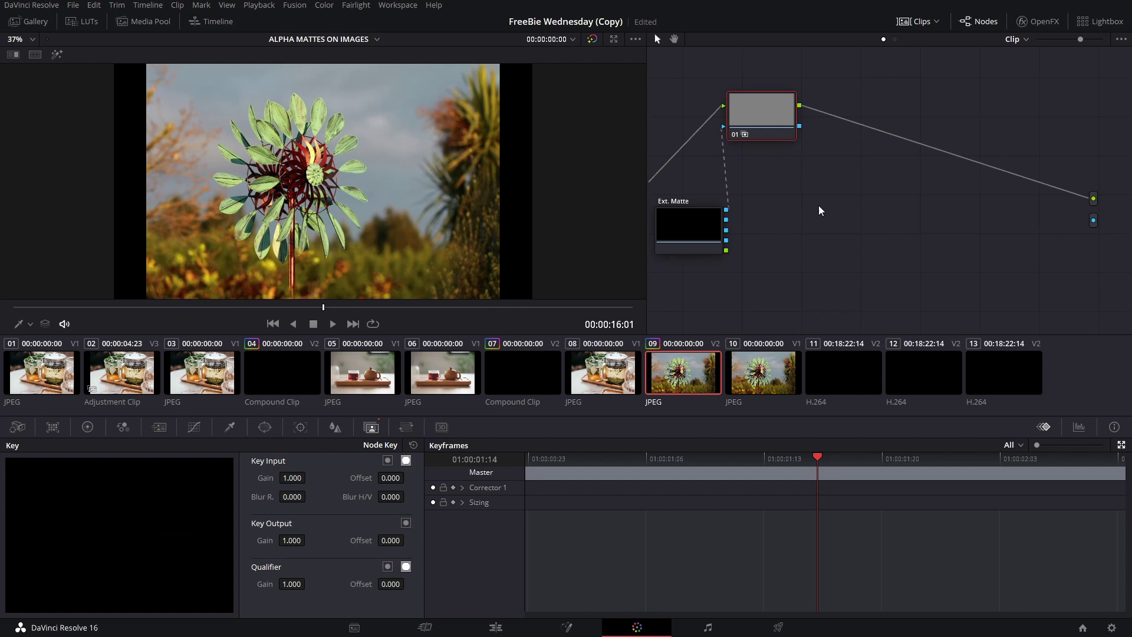
left_click_drag(741, 123, 1034, 218)
key("space")
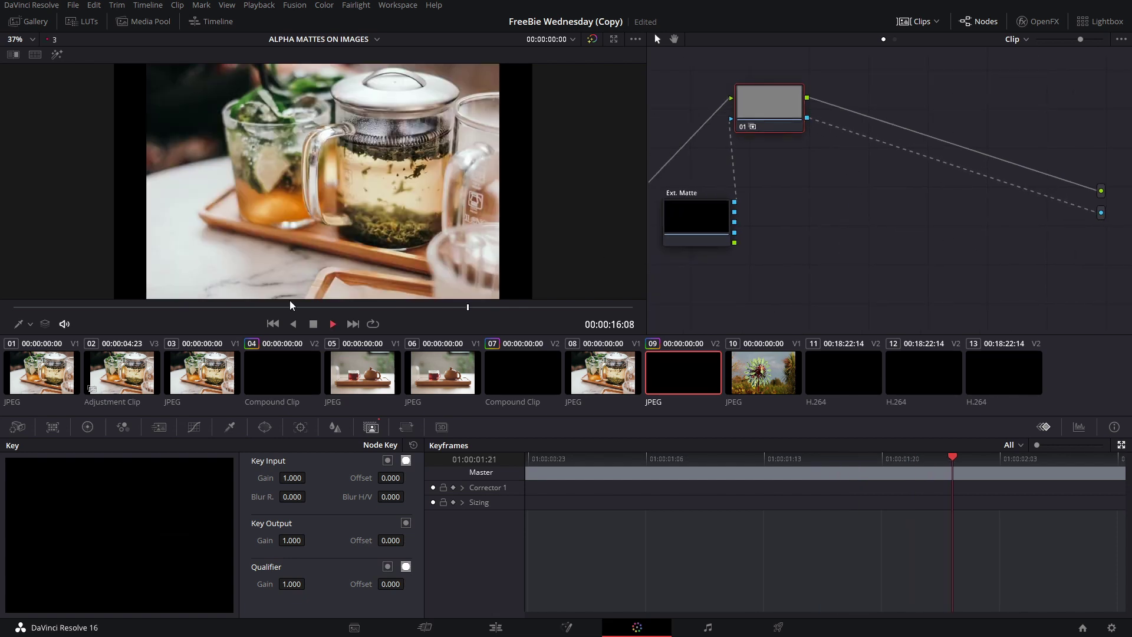
key("space")
Delete the Ext. Matte node and go back to the Edit page.
left_click_drag(770, 122, 771, 122)
left_click_drag(804, 184, 682, 276)
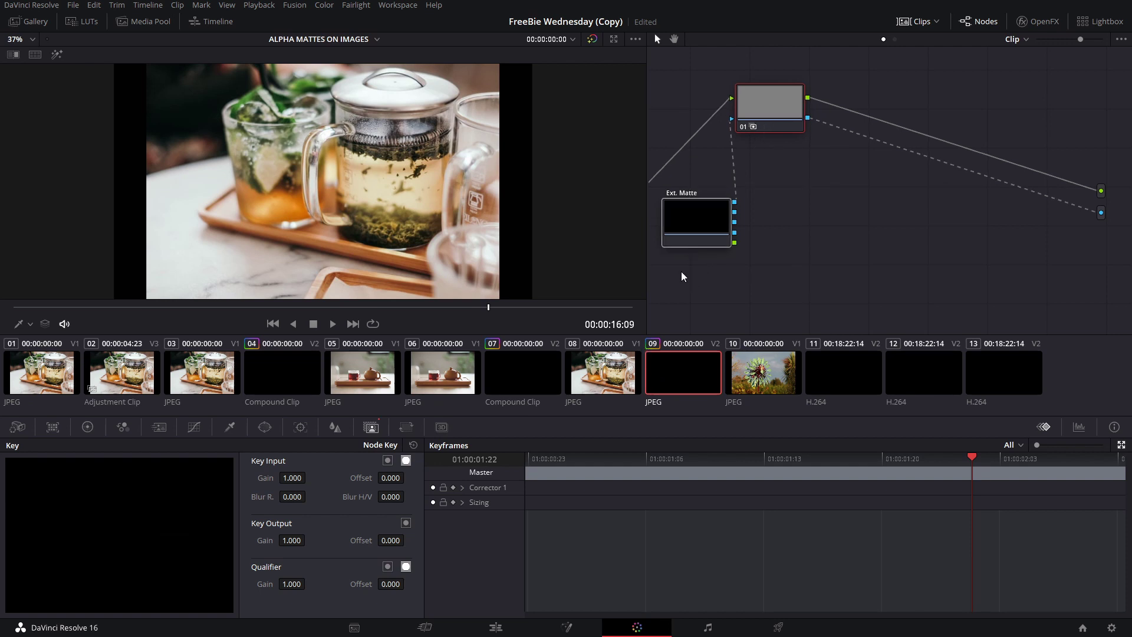
left_click(885, 216)
left_click(717, 217)
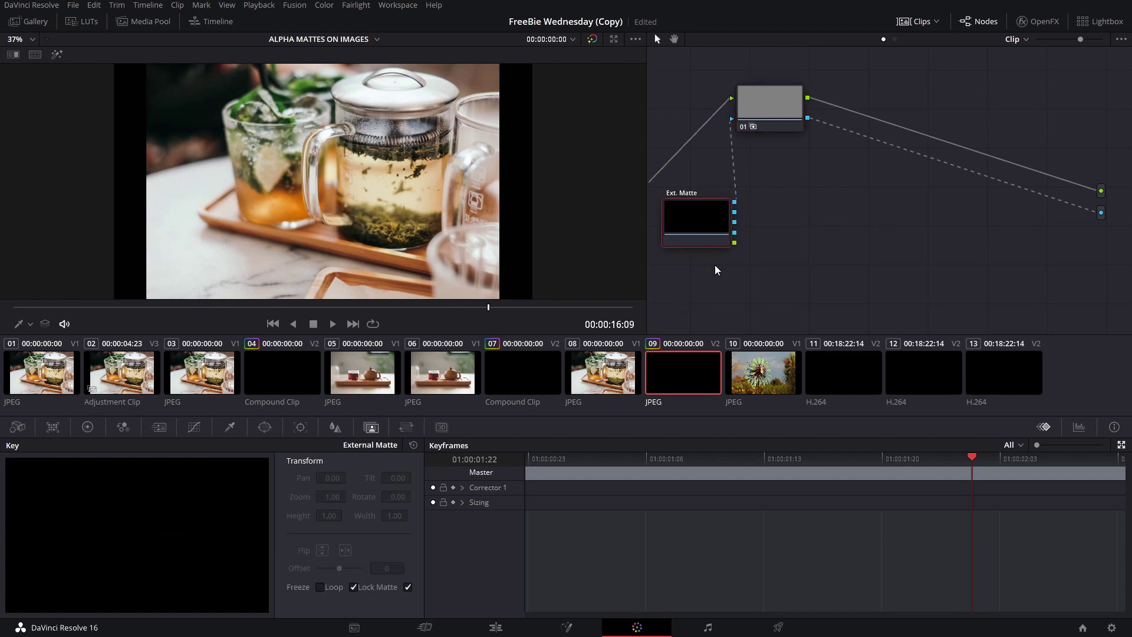
key("Delete")
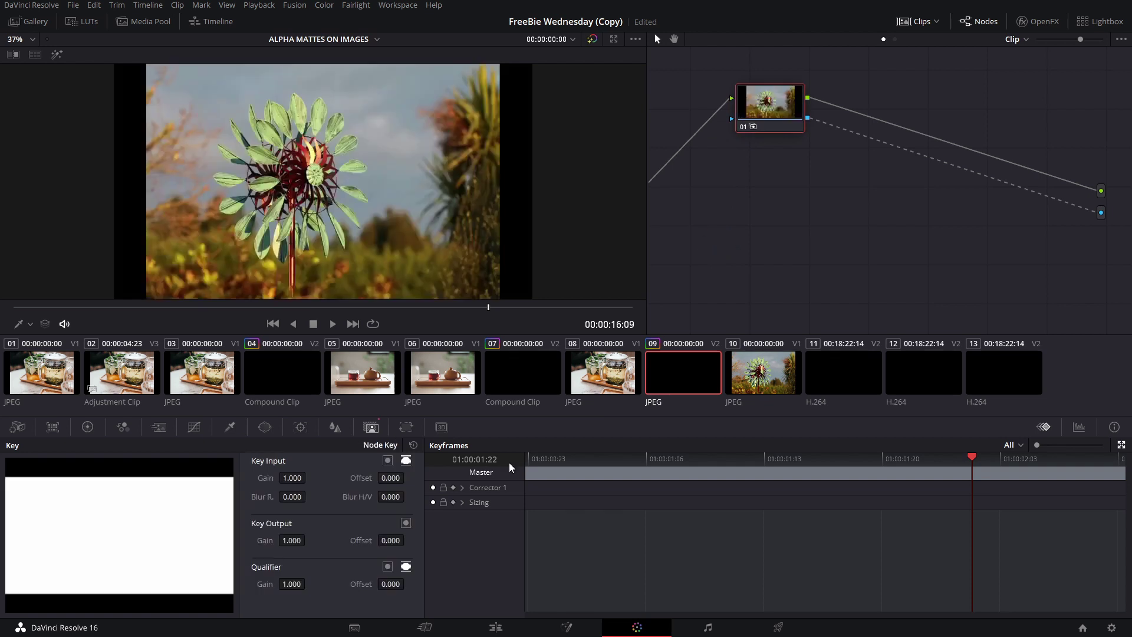
left_click(487, 629)
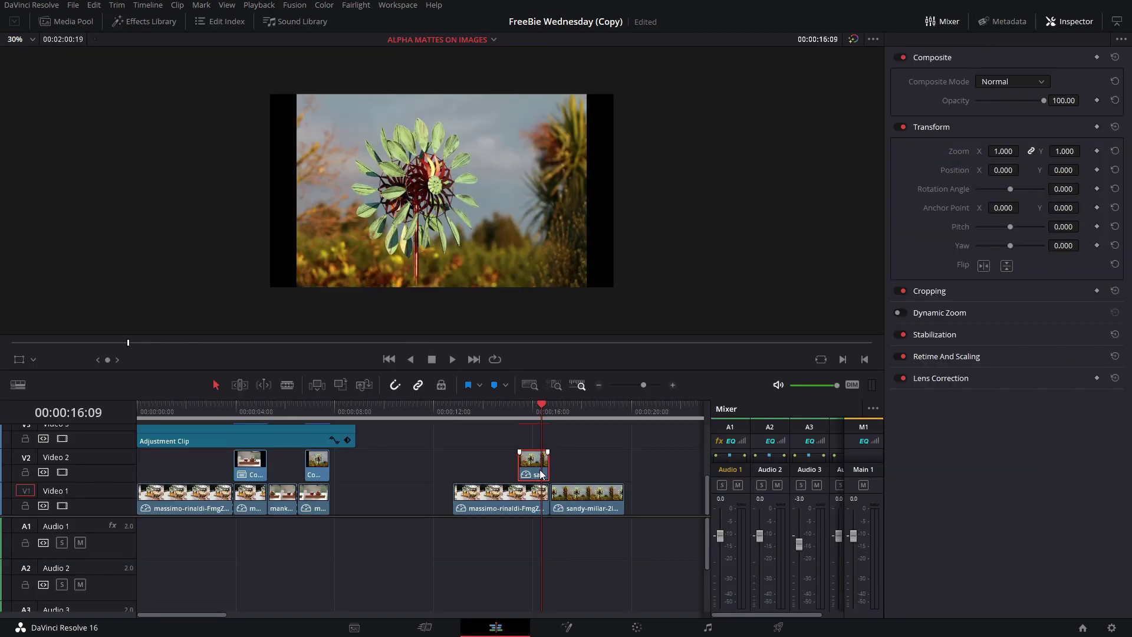
Convert the windmill still on V2 into a compound clip named IMAGE1.
left_click(518, 411)
left_click(536, 411)
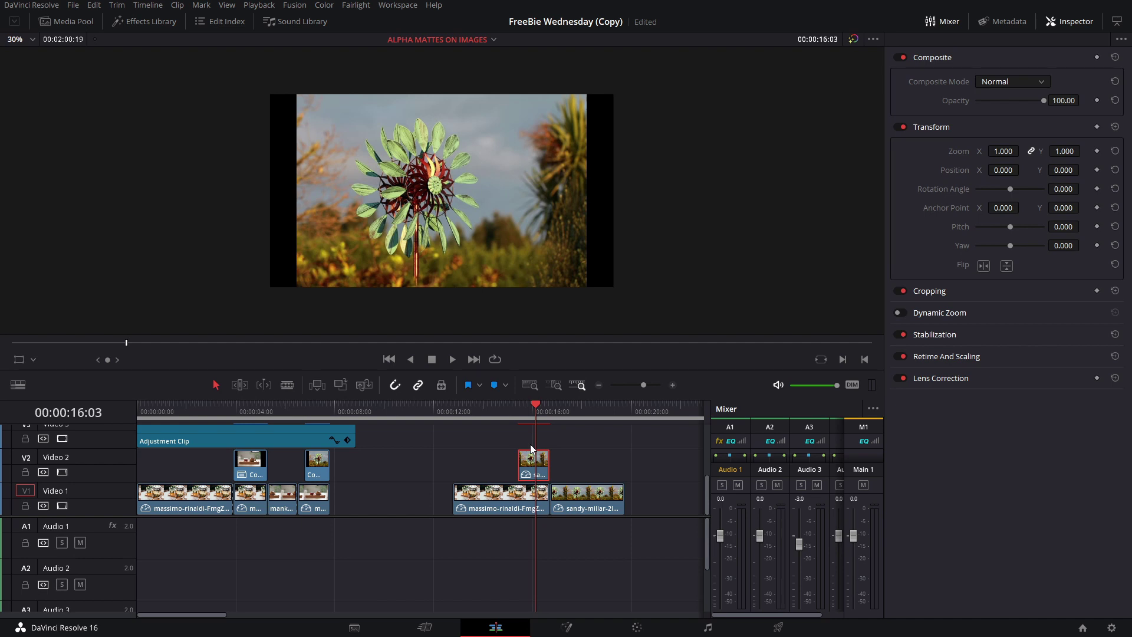
right_click(531, 463)
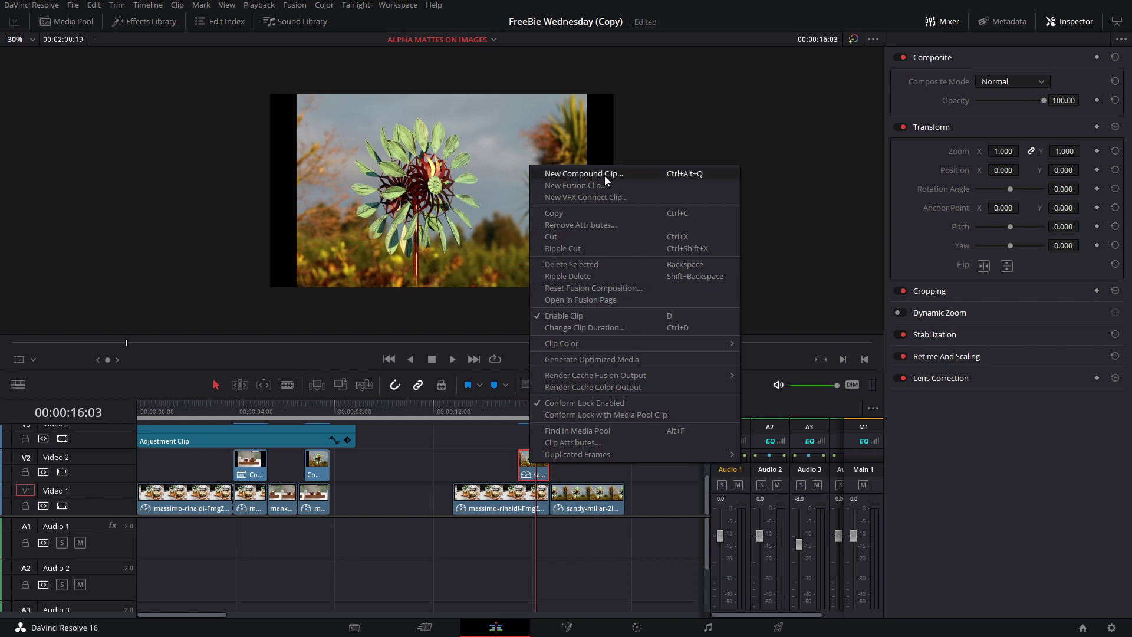
left_click(684, 173)
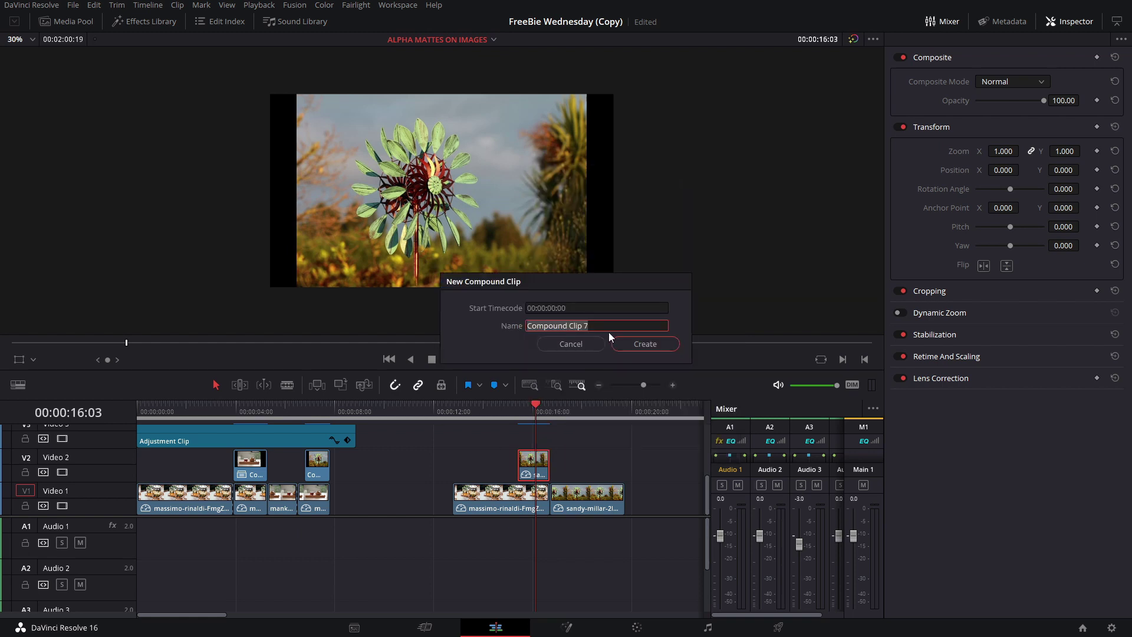
type("IMAGE1")
key("Return")
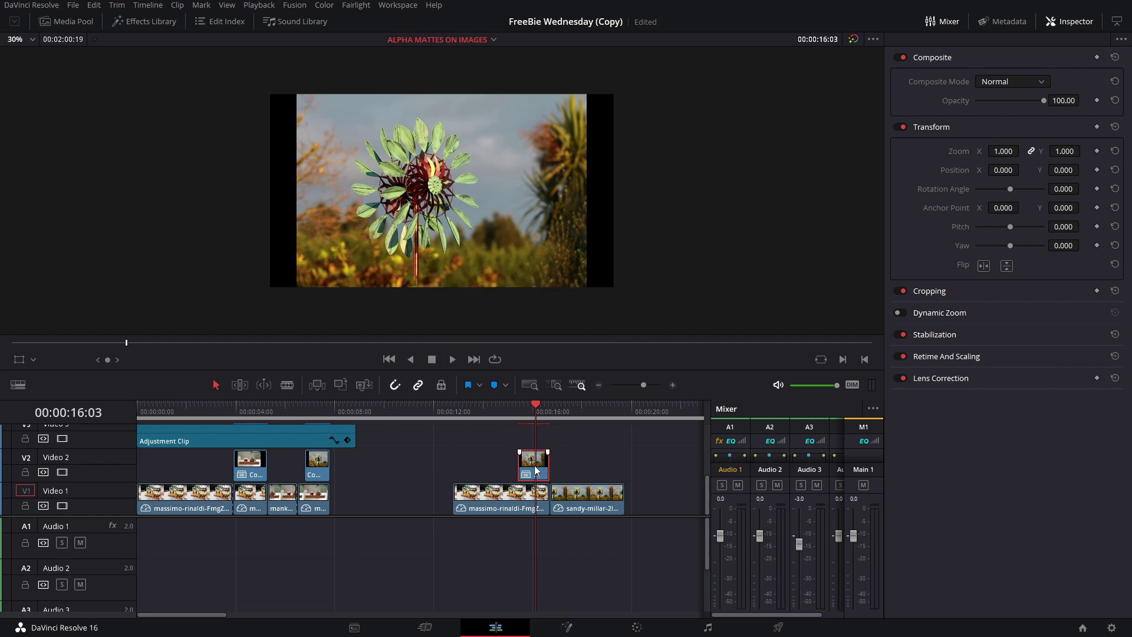
Open the IMAGE1 compound clip on the Color page.
right_click(536, 470)
key("Escape")
left_click(635, 625)
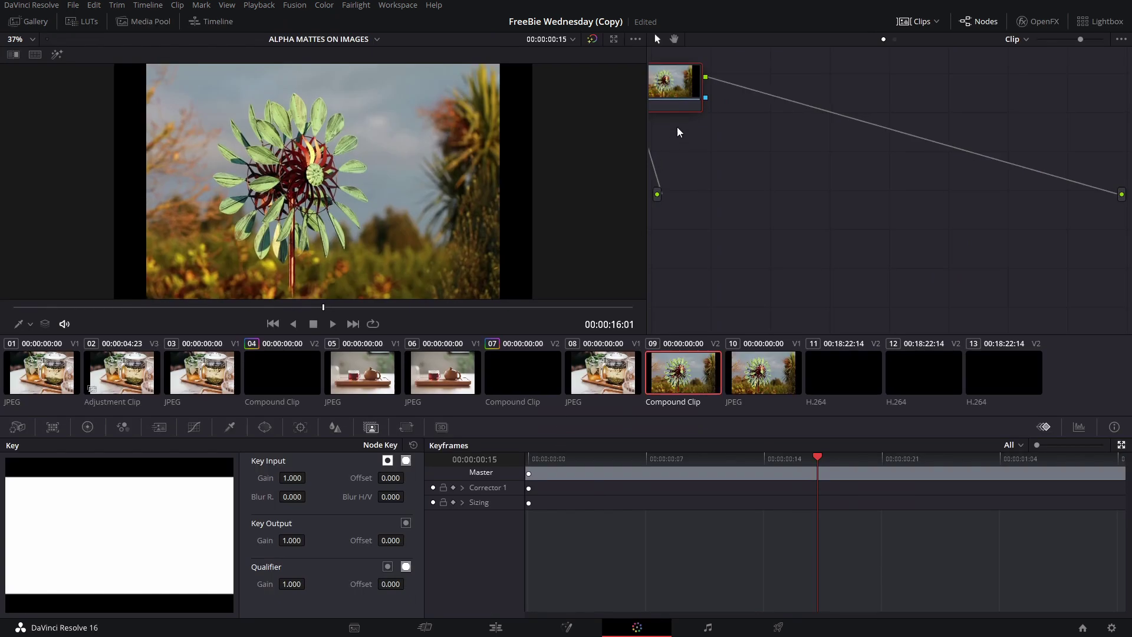
Add Elegant (12).mov as an external matte and link it to node 01's key input.
left_click(28, 22)
left_click(143, 21)
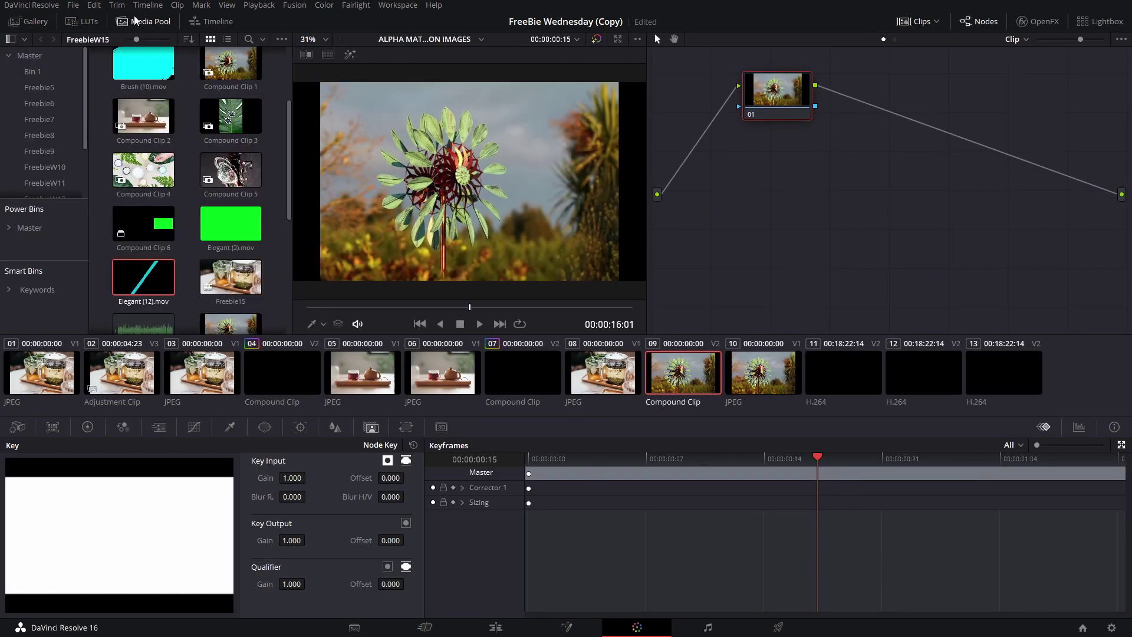
left_click_drag(150, 281, 784, 233)
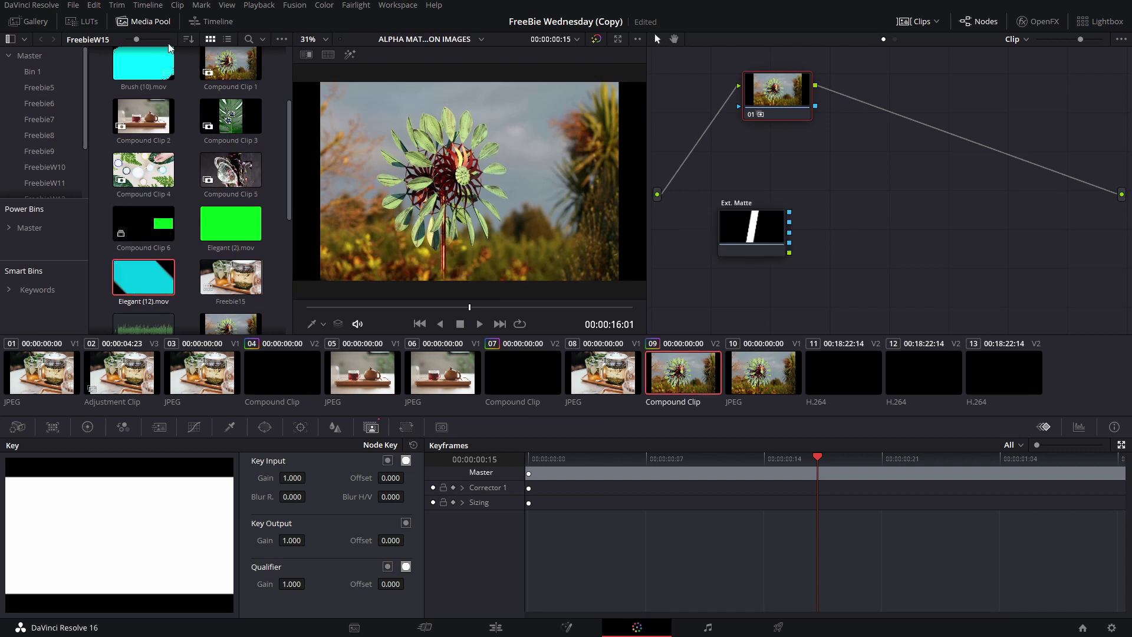
left_click(143, 21)
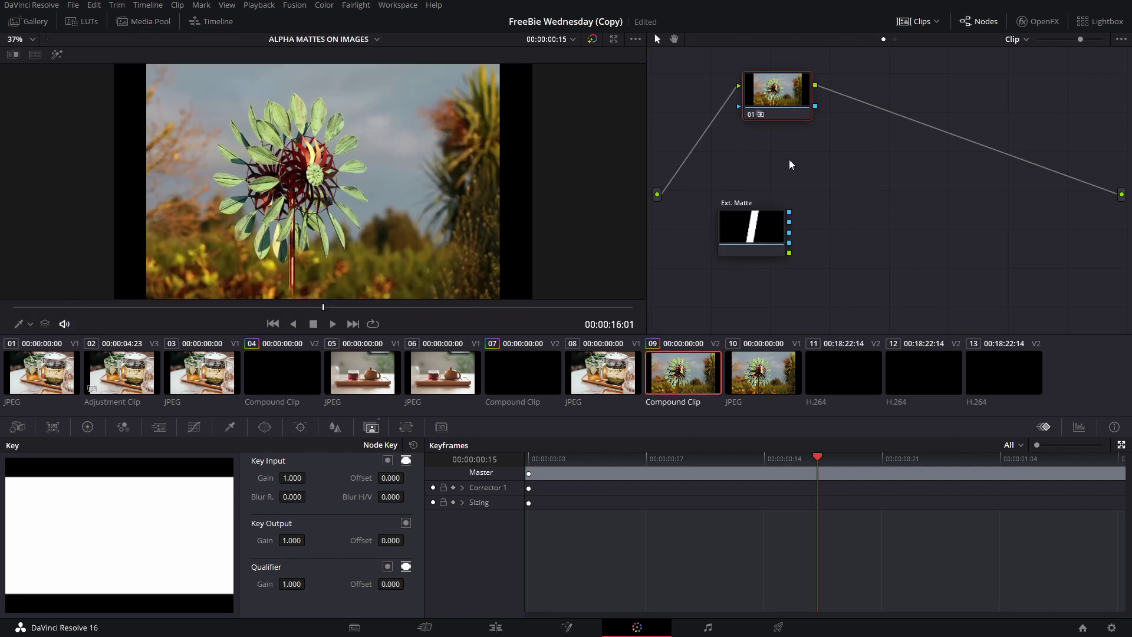
left_click_drag(791, 164, 769, 180)
left_click_drag(737, 242, 735, 232)
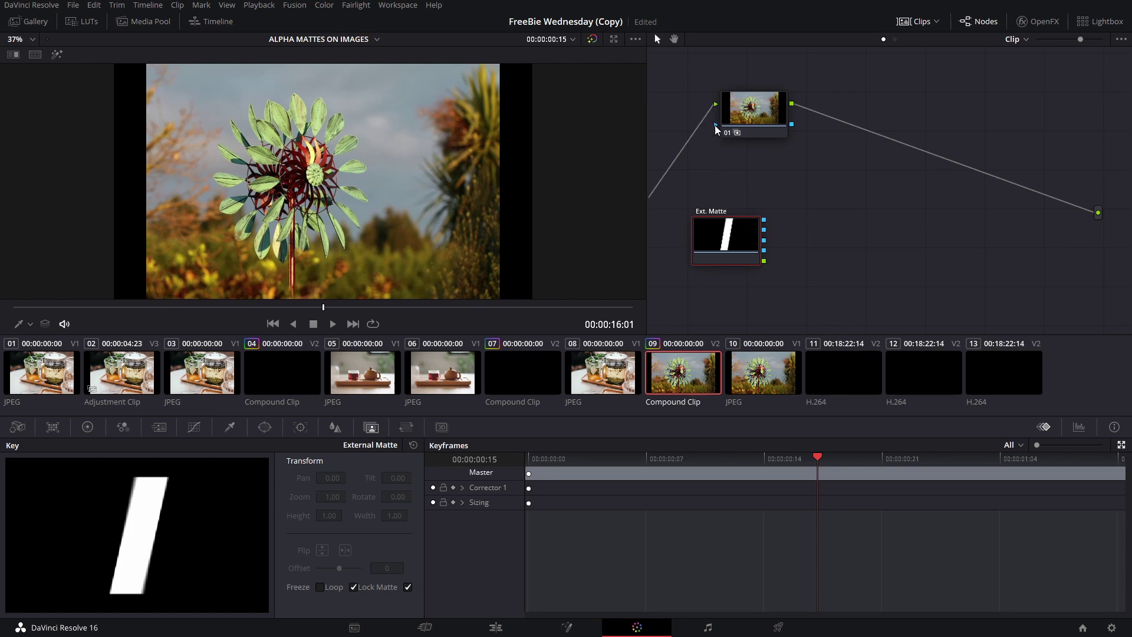
left_click_drag(716, 125, 763, 219)
Add an alpha output fed by node 01's key and scrub to check the composite.
right_click(855, 213)
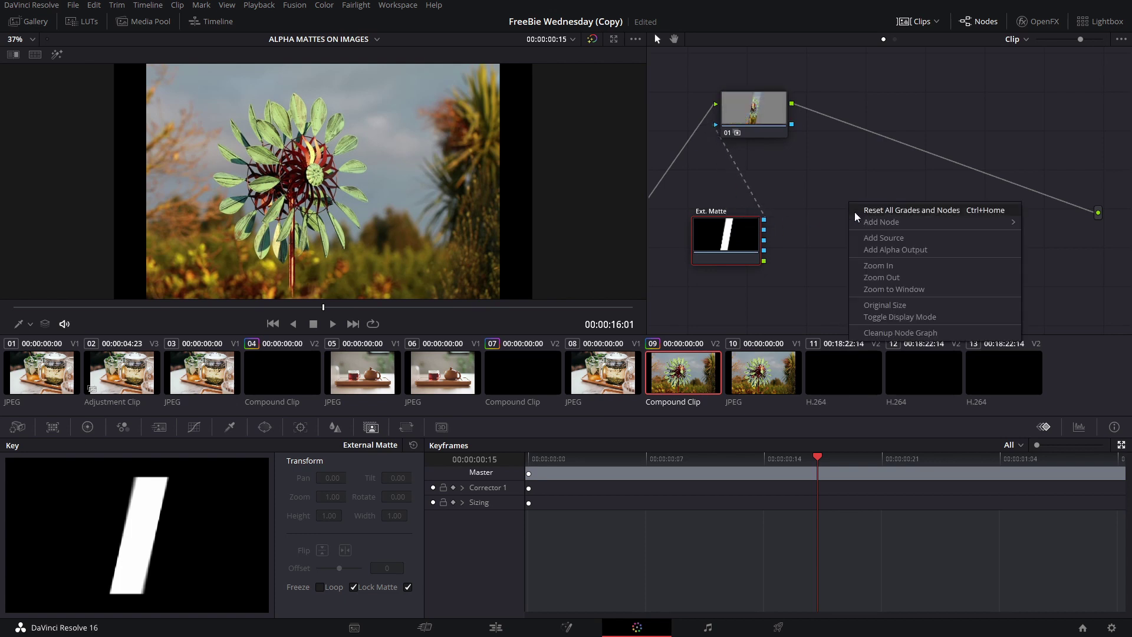
left_click(884, 249)
left_click_drag(791, 124, 1089, 244)
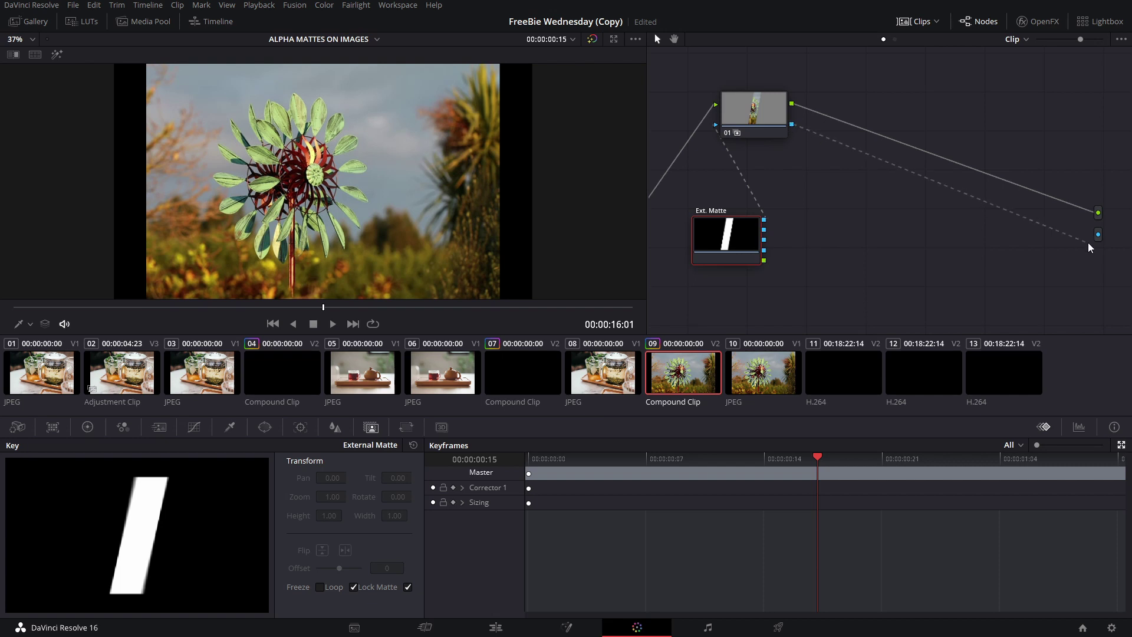
left_click_drag(312, 316, 537, 337)
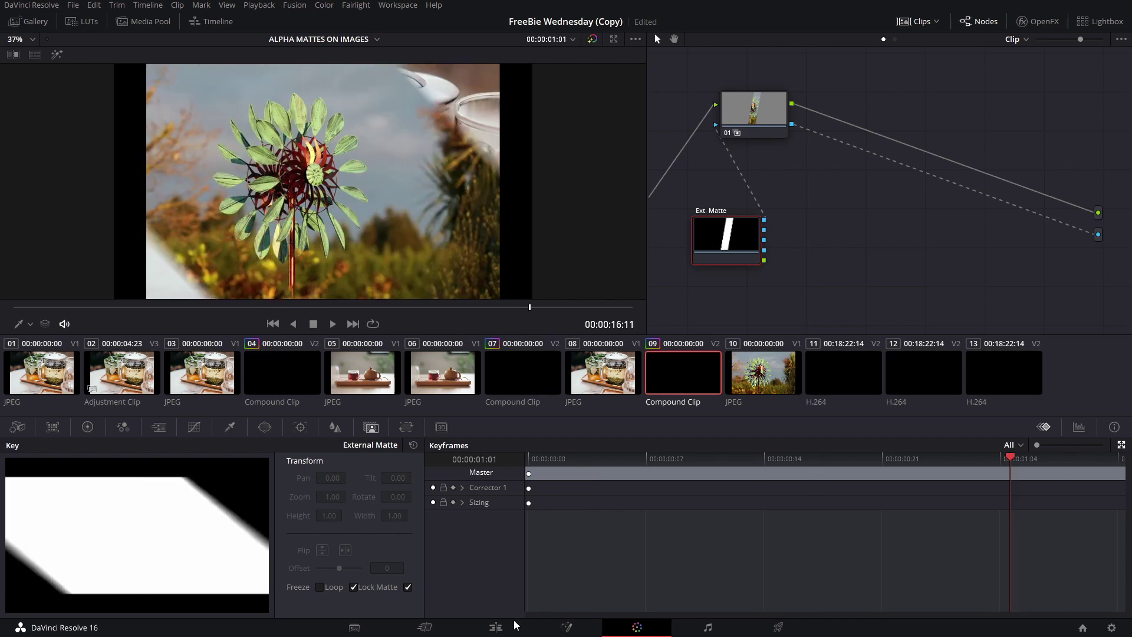
Back on the Edit page, play the transition from just before the windmill clip.
left_click(496, 628)
left_click(514, 412)
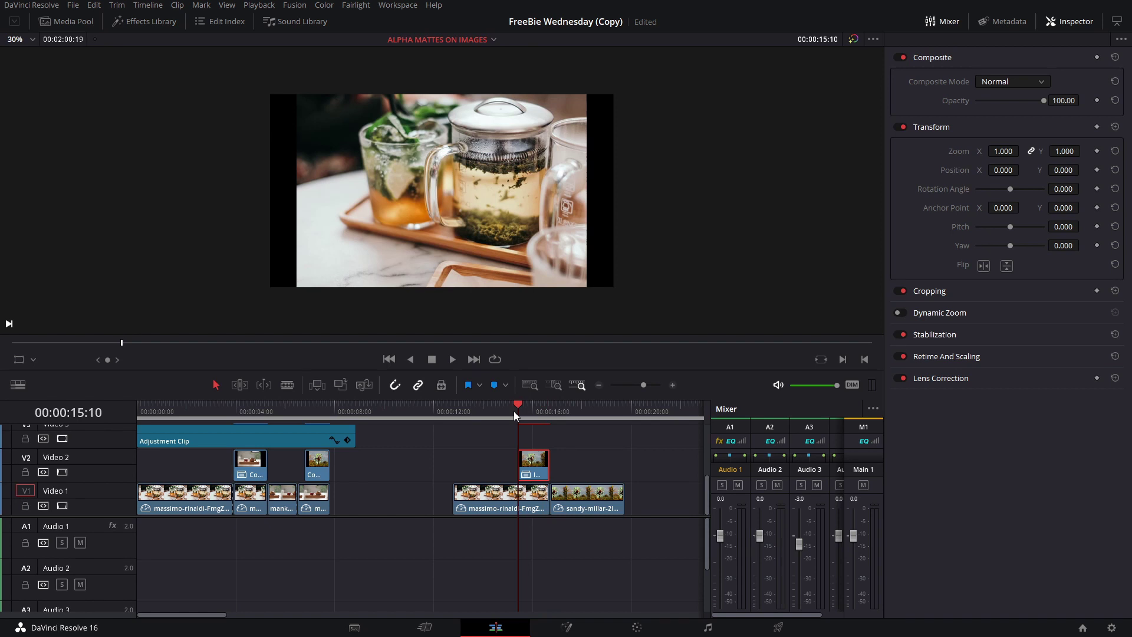
left_click(536, 411)
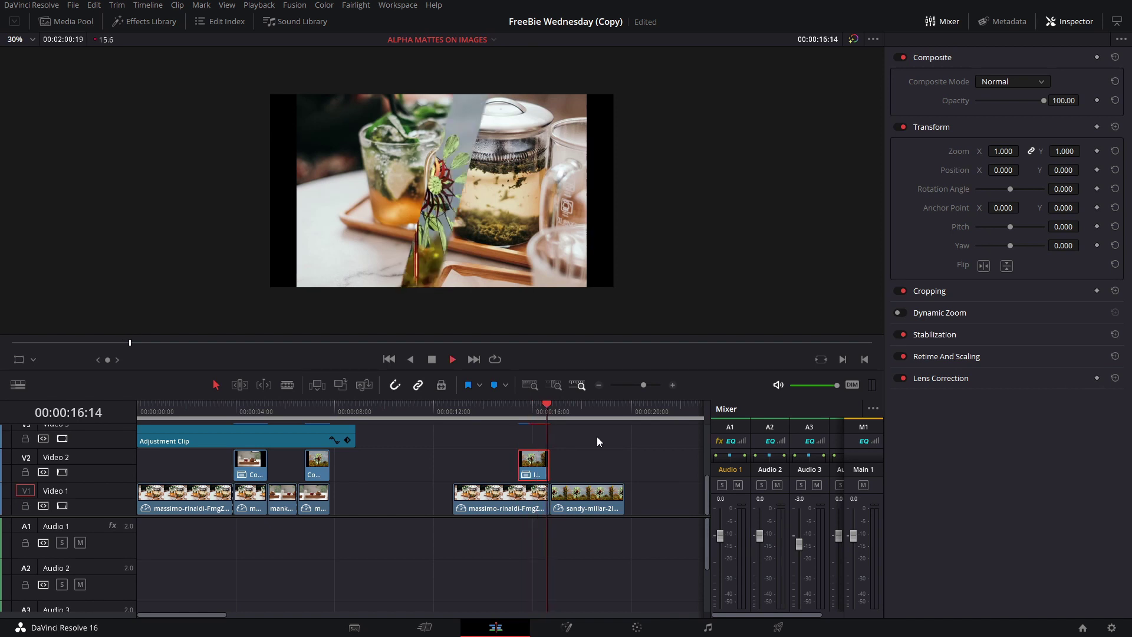
left_click(514, 411)
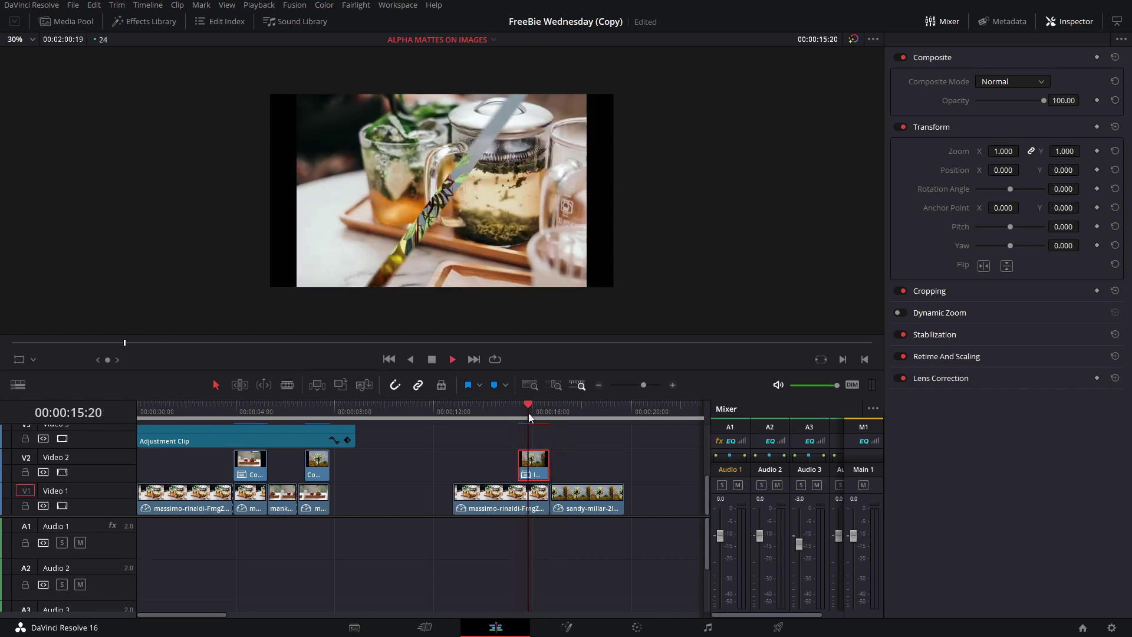
key("space")
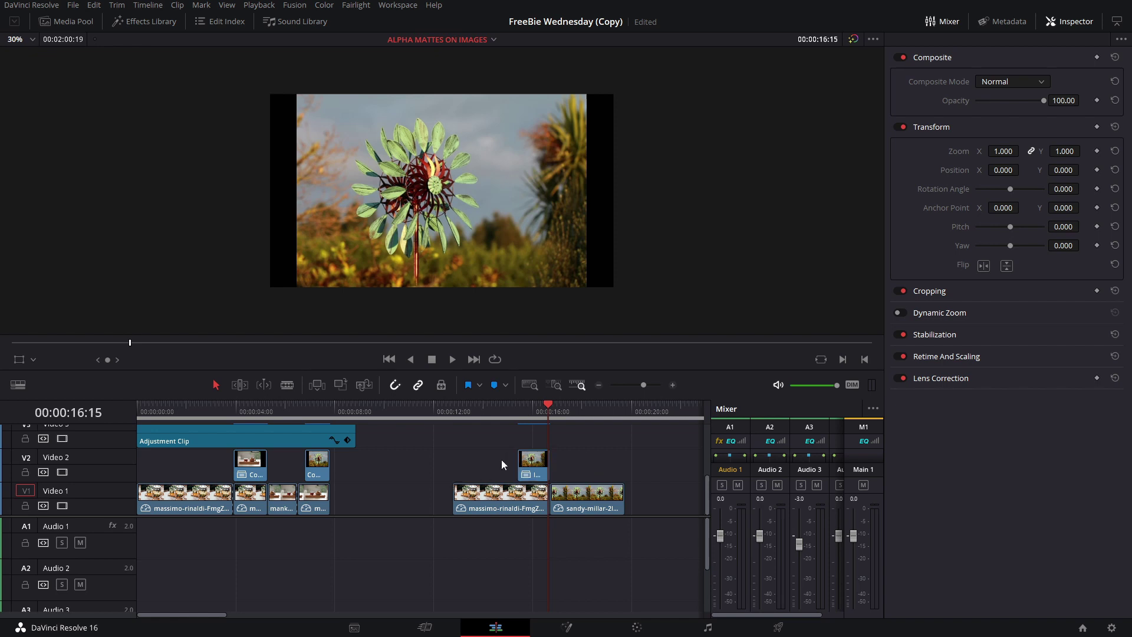
Replay the diagonal matte wipe over the tea clip from 15:10 several times.
left_click(501, 458)
left_click(518, 415)
key("space")
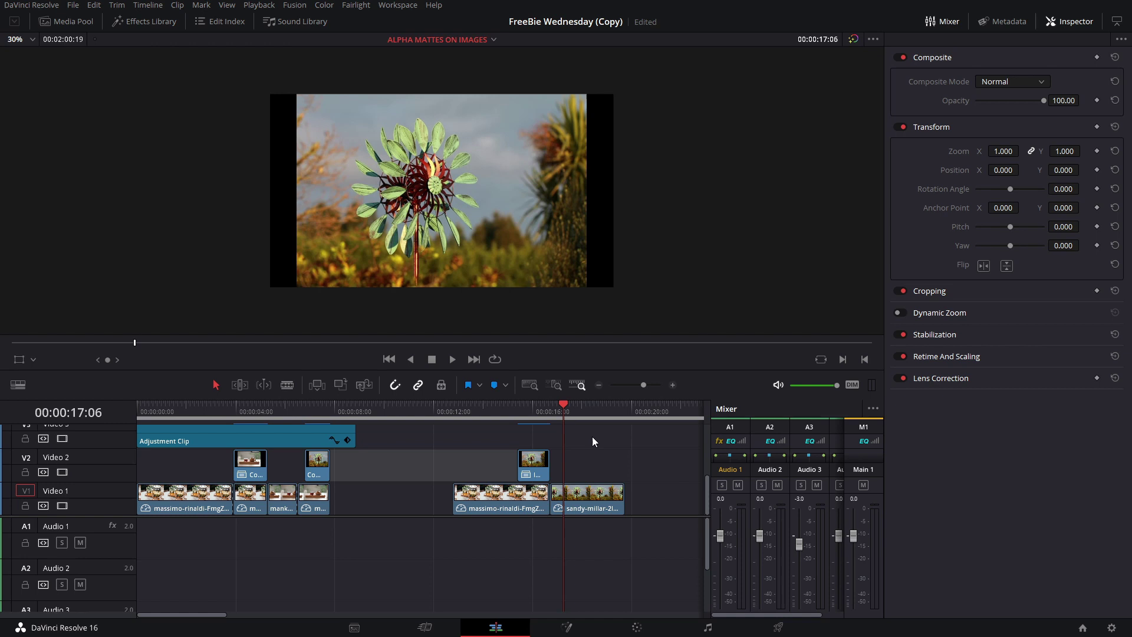
left_click(519, 410)
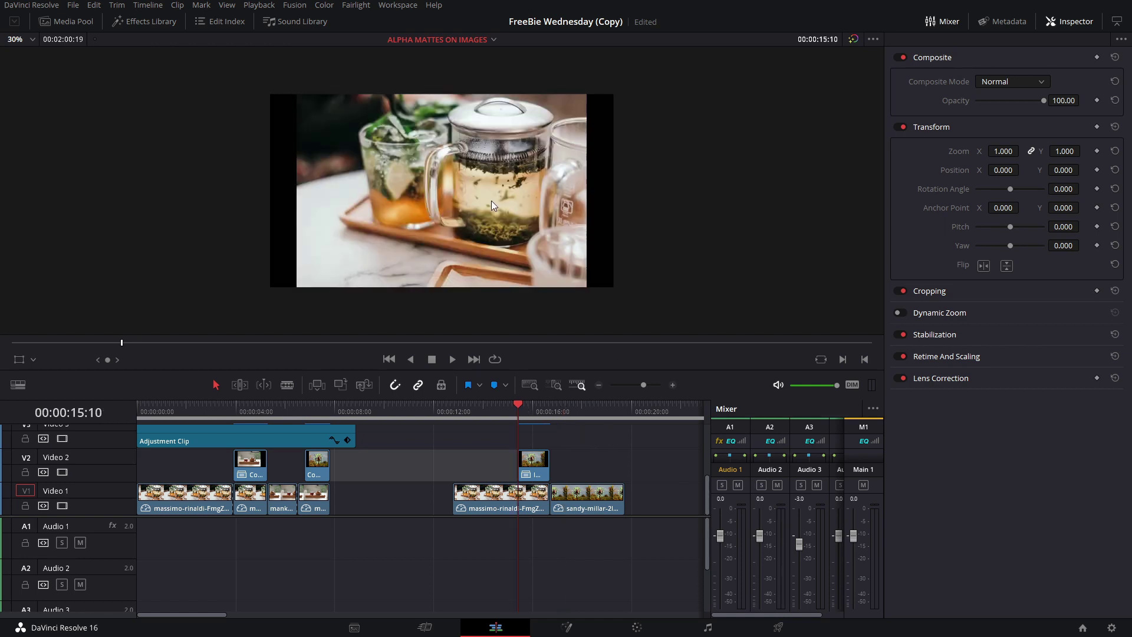
key("space")
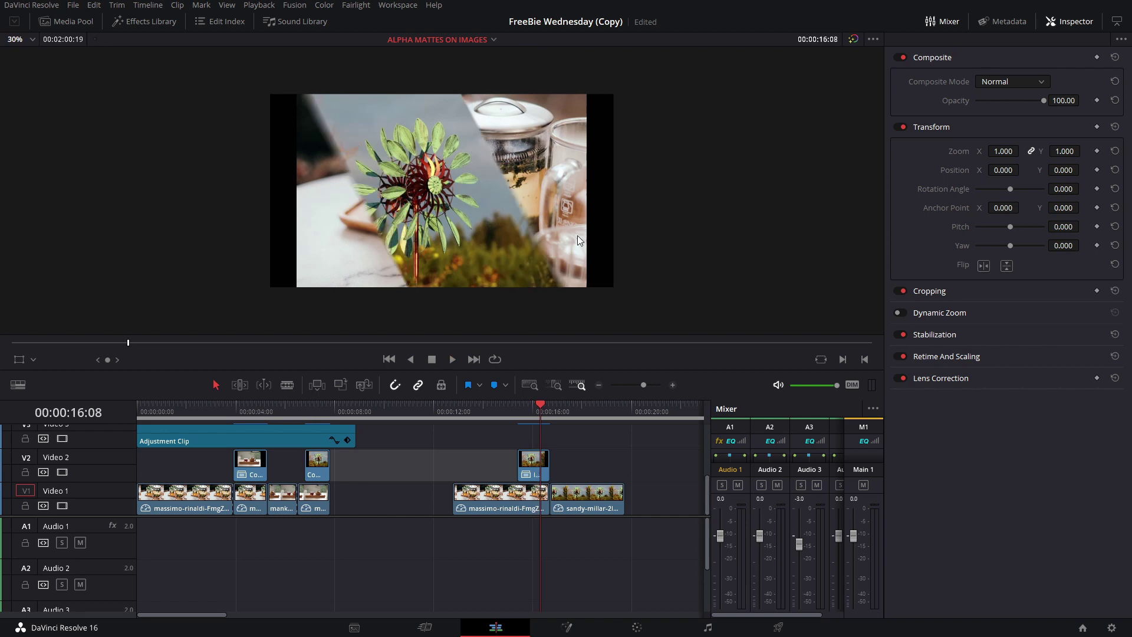
key("space")
left_click(519, 408)
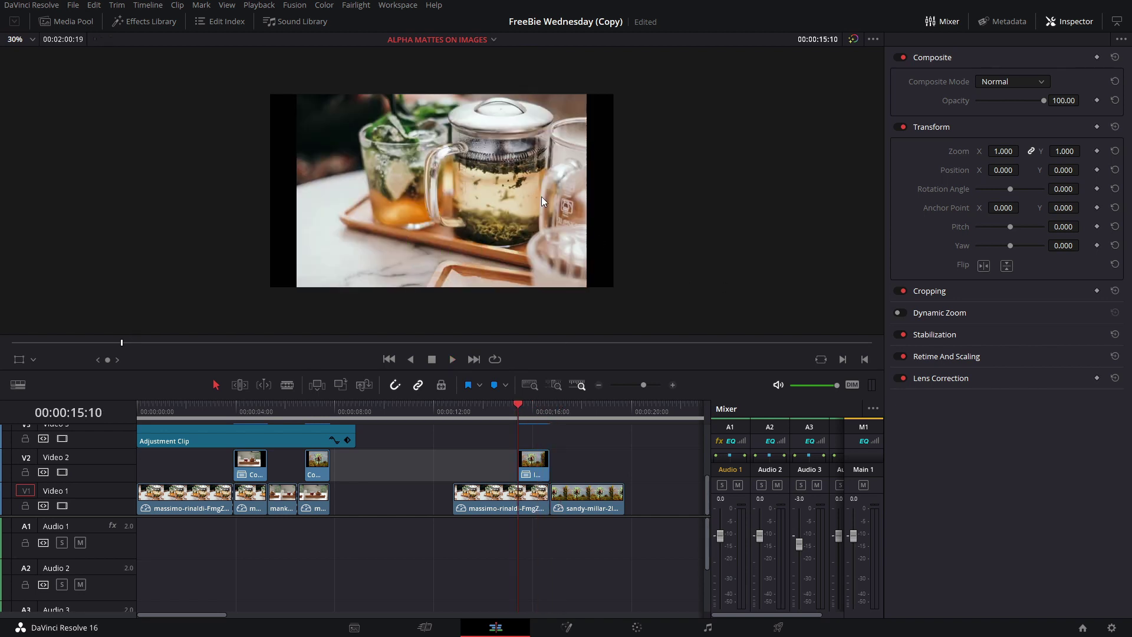
key("space")
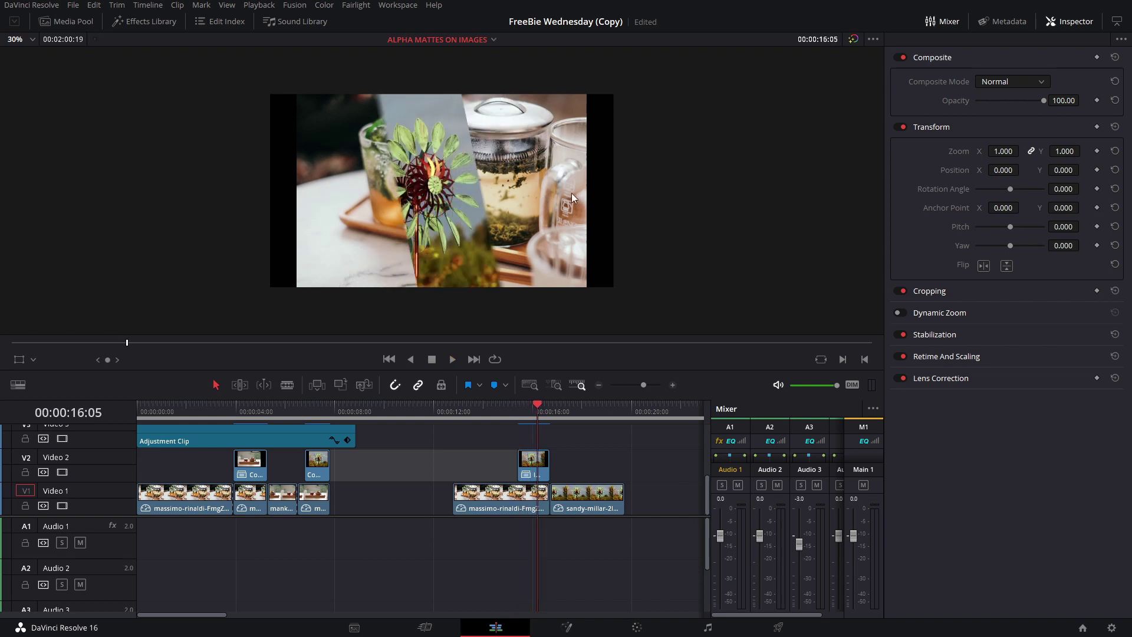